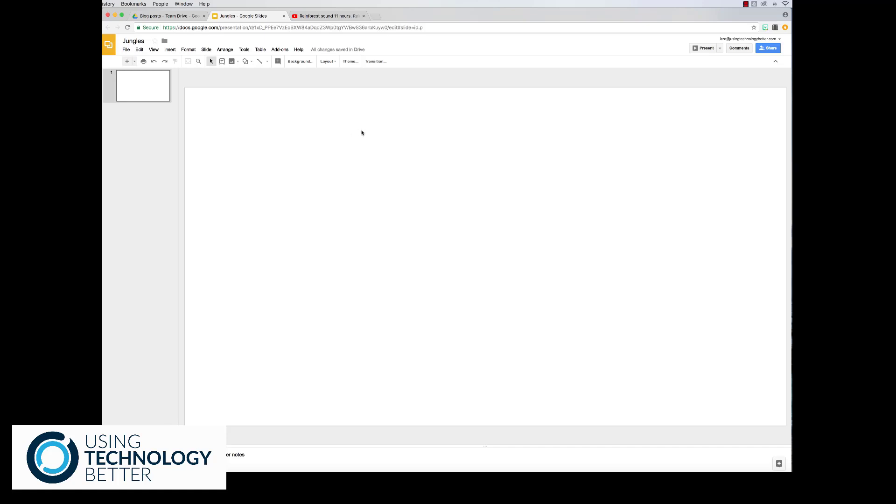
Step: Add a wide text box across the upper middle of the blank slide containing the text "Jungles"
left_click(222, 62)
left_click_drag(296, 160, 707, 317)
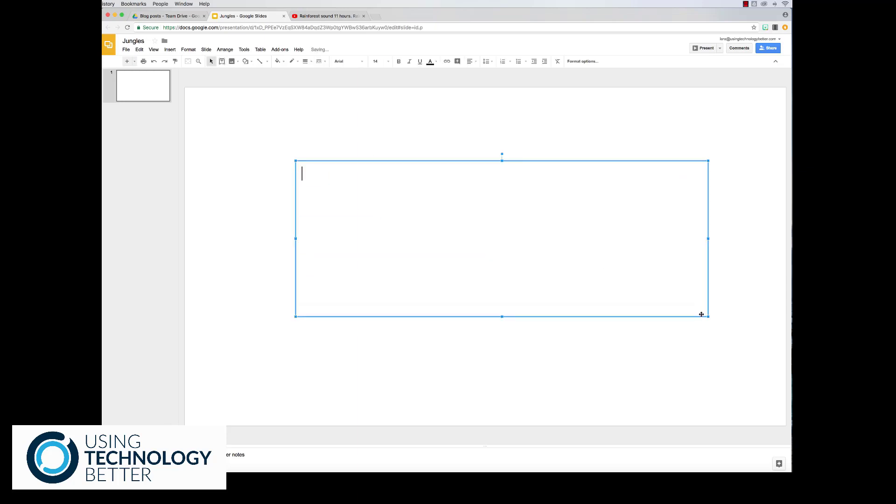
type("Jungles")
Step: Format the "Jungles" text in Indie Flower at 72 pt and centre it in its text box
left_click_drag(351, 179, 266, 163)
left_click(347, 61)
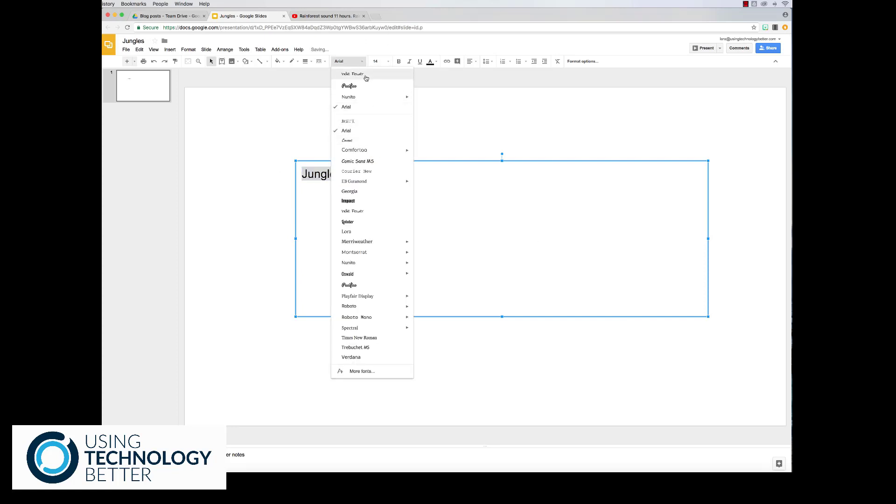
left_click(366, 77)
left_click(388, 61)
left_click(379, 205)
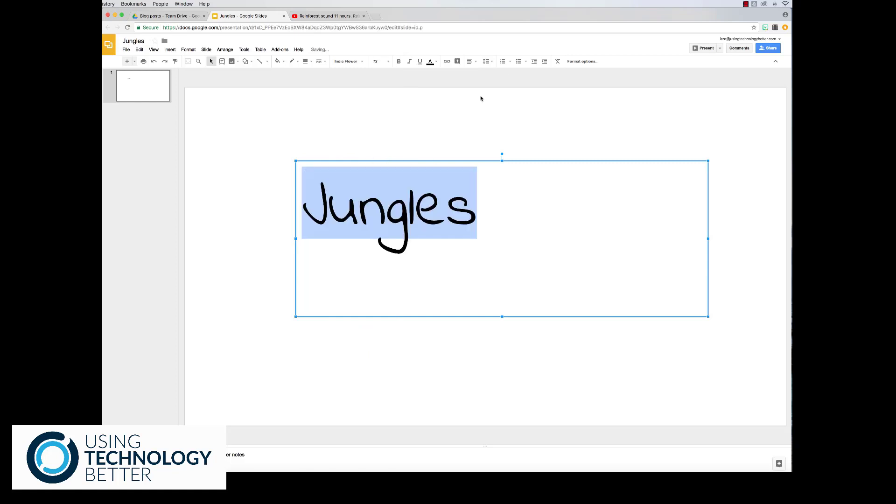
left_click(473, 63)
left_click(481, 73)
left_click(443, 116)
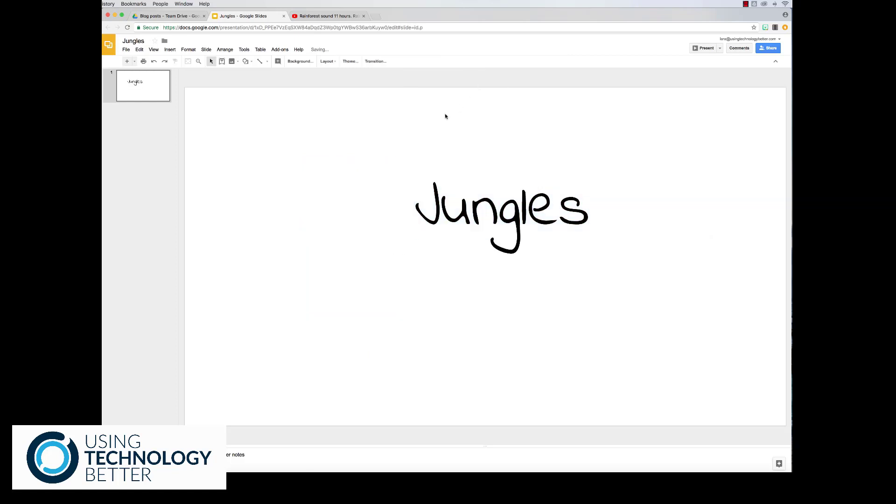
Step: Search the web for "jungle" images and insert the photo of dense palms and large leaves on the slide
left_click(170, 50)
mouse_move(191, 84)
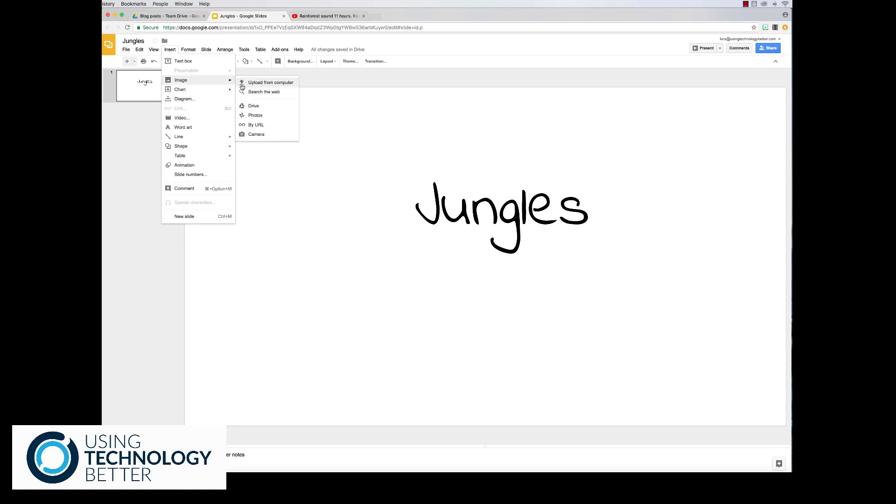
left_click(259, 92)
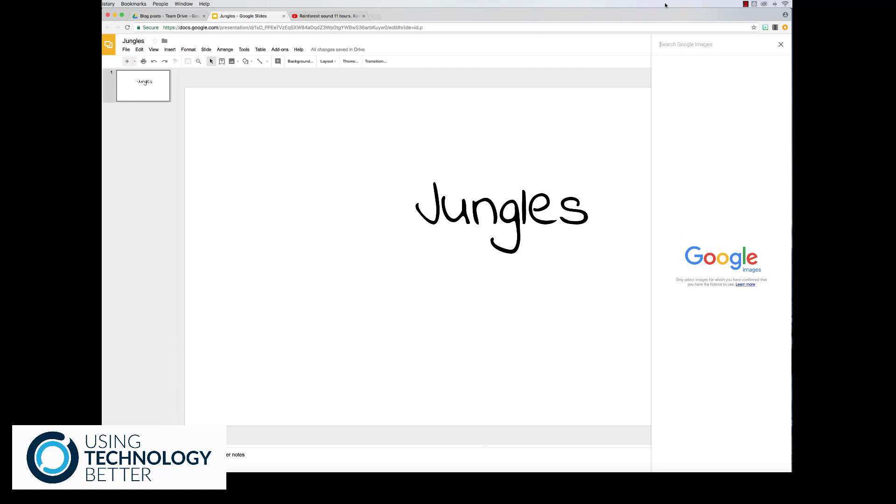
type("jungle")
key("Return")
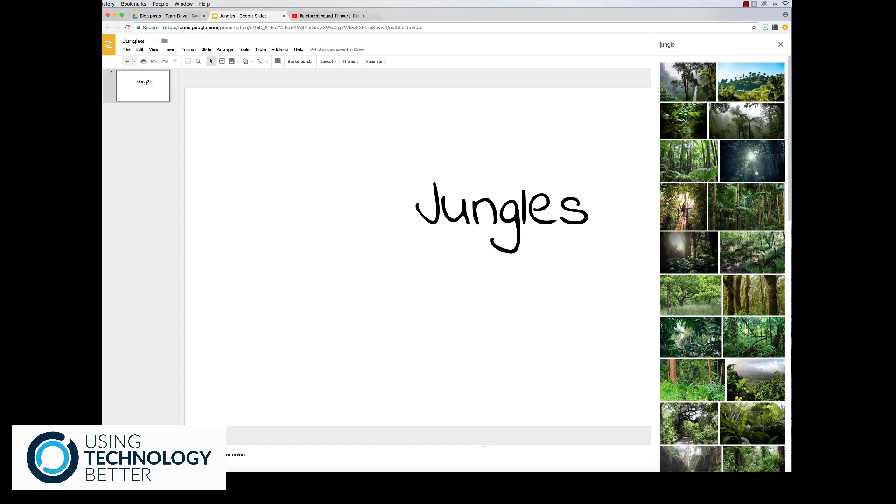
left_click(712, 338)
left_click(772, 467)
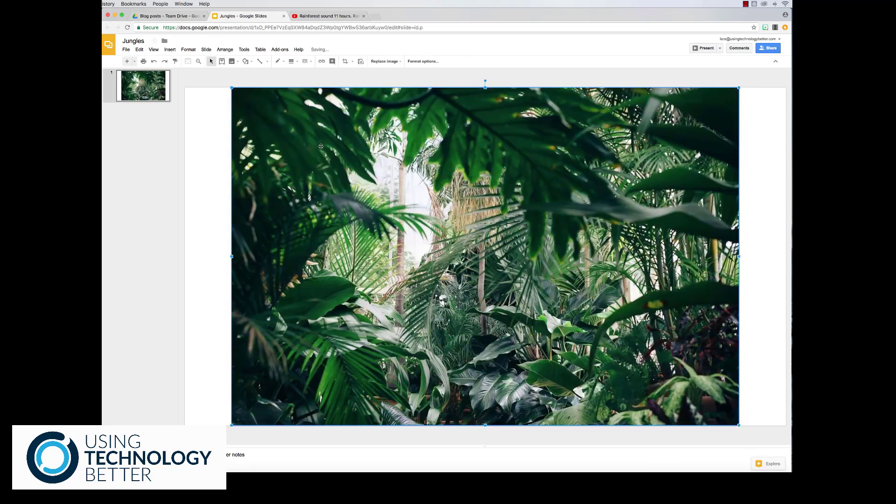
Step: Move the jungle photo past the slide's upper-left corner and enlarge it until it covers the whole slide
left_click_drag(327, 146, 277, 131)
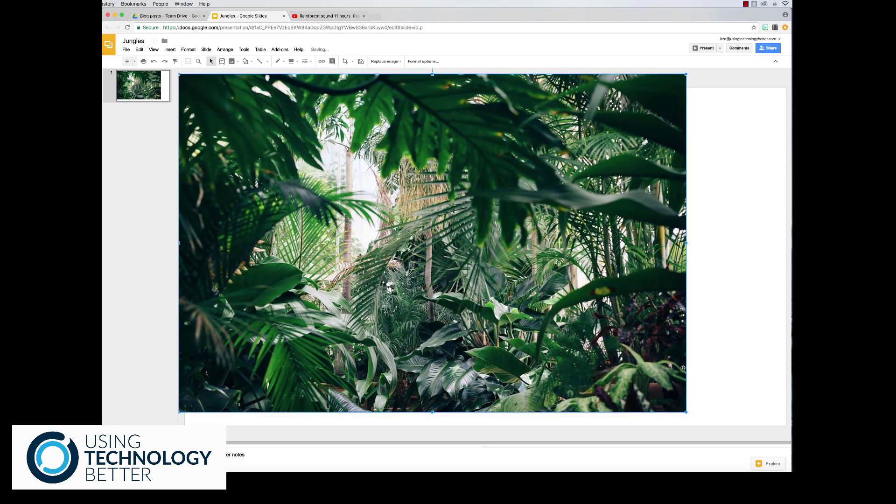
left_click_drag(686, 411, 785, 438)
scroll(729, 406, "down", 1)
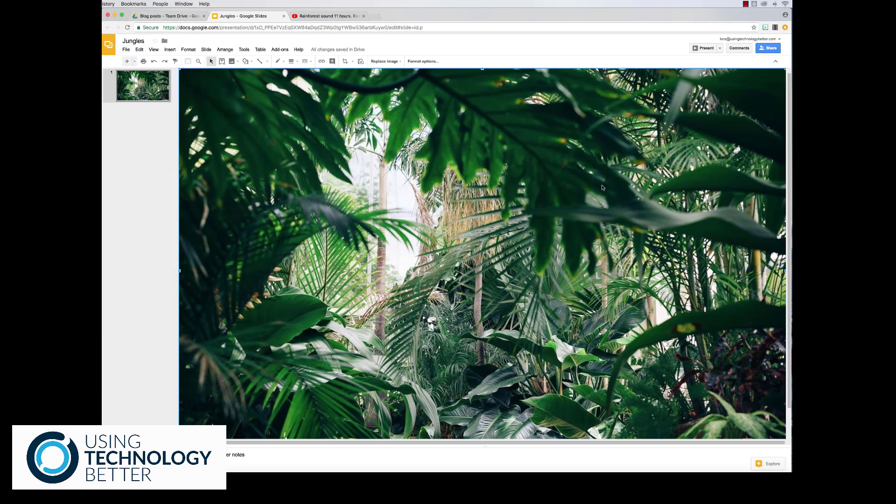
Step: Send the jungle photo to the back, behind the "Jungles" text
right_click(595, 165)
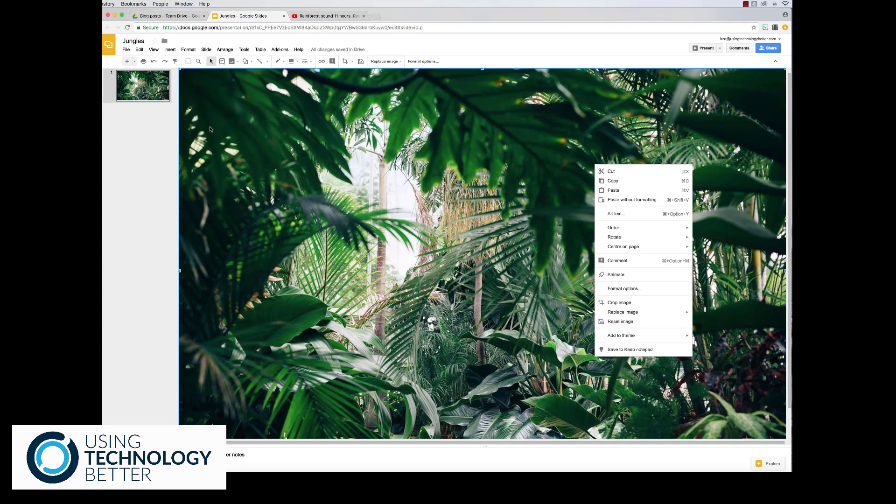
left_click(228, 129)
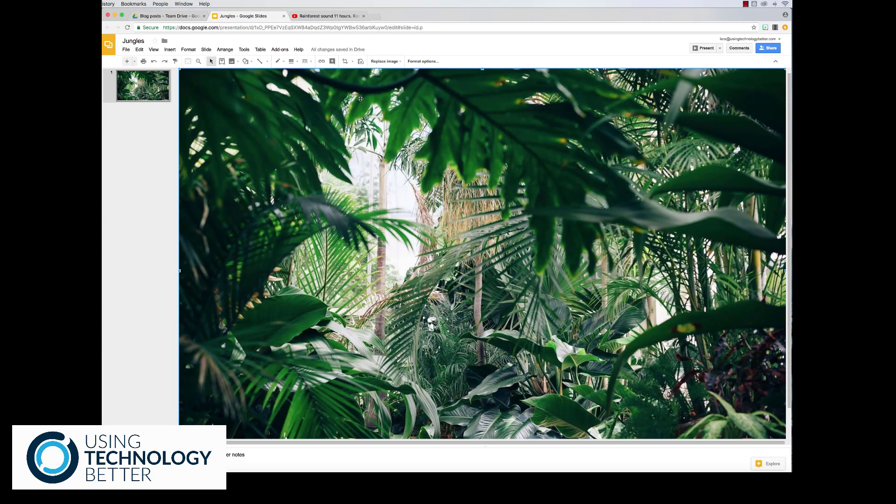
right_click(323, 128)
mouse_move(365, 194)
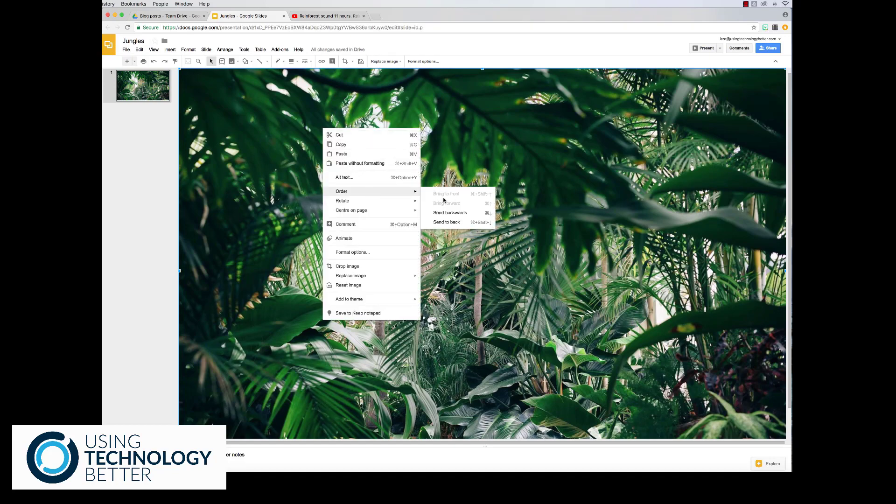
left_click(451, 222)
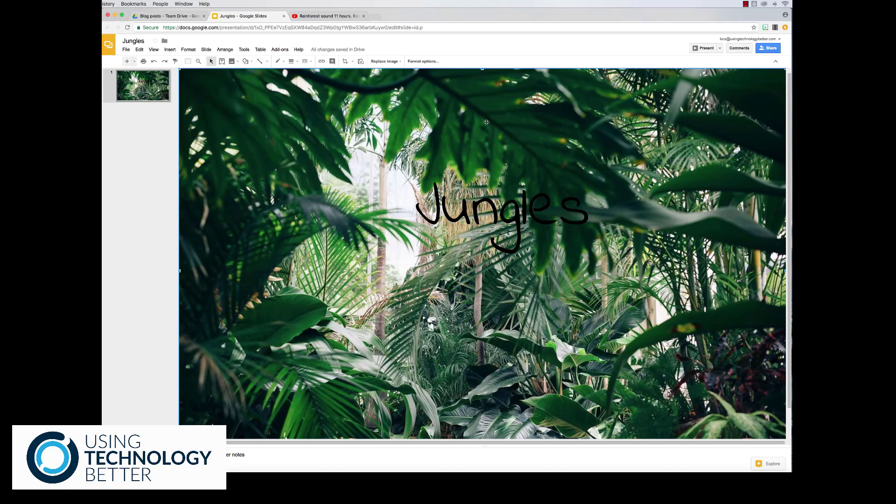
Step: Raise the jungle photo's transparency to slightly more than half in its image adjustments
left_click(429, 63)
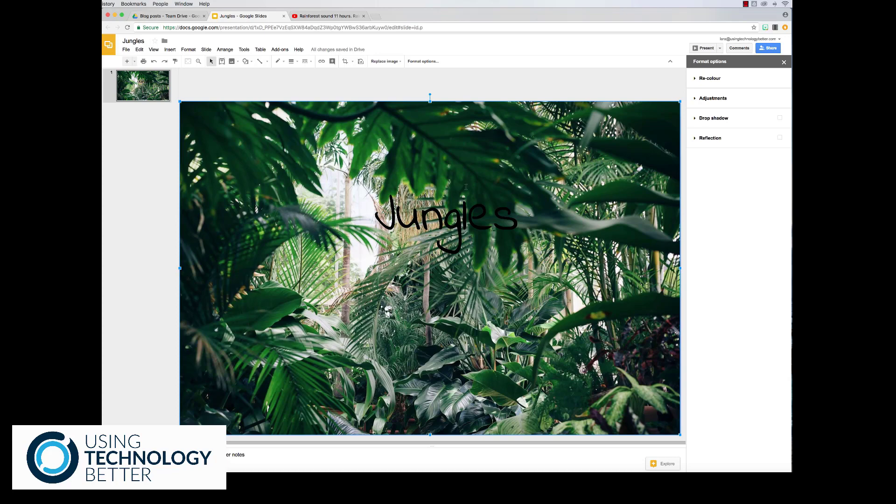
left_click(707, 98)
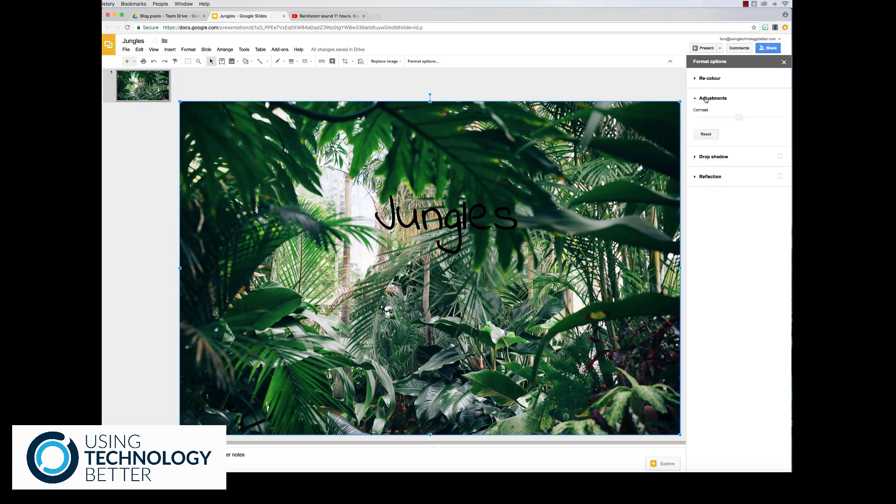
left_click_drag(695, 120, 747, 119)
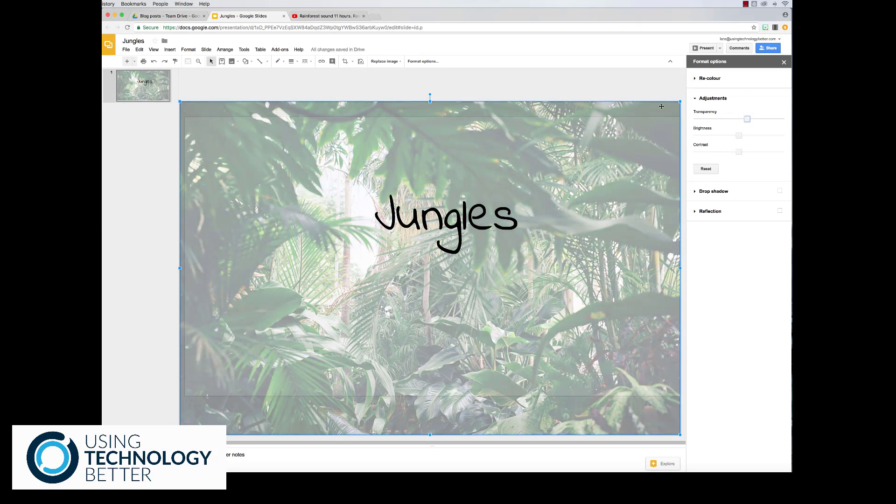
Step: Shift the faded jungle photo slightly upward, close its format options, and preview the slide in presentation mode
left_click_drag(662, 107, 662, 98)
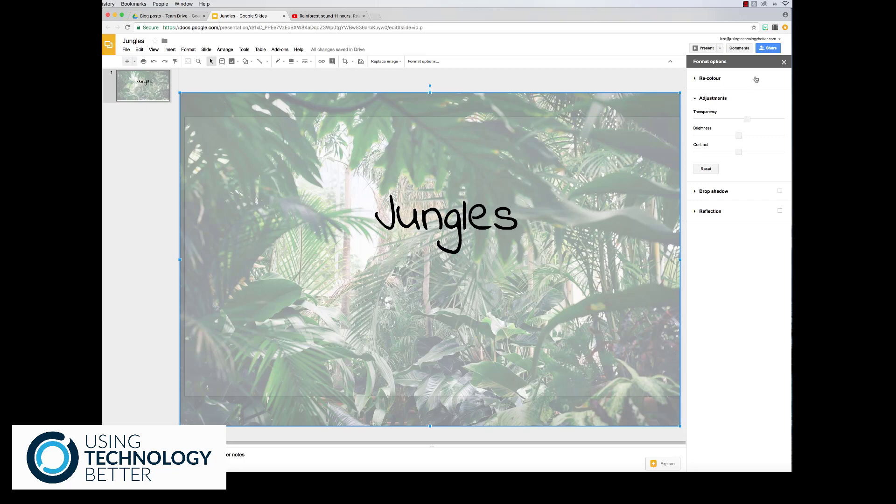
left_click(783, 62)
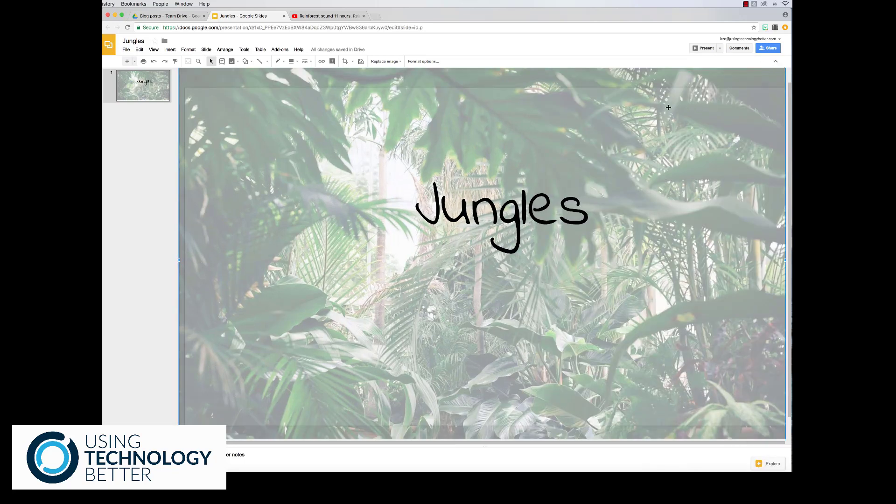
left_click(706, 48)
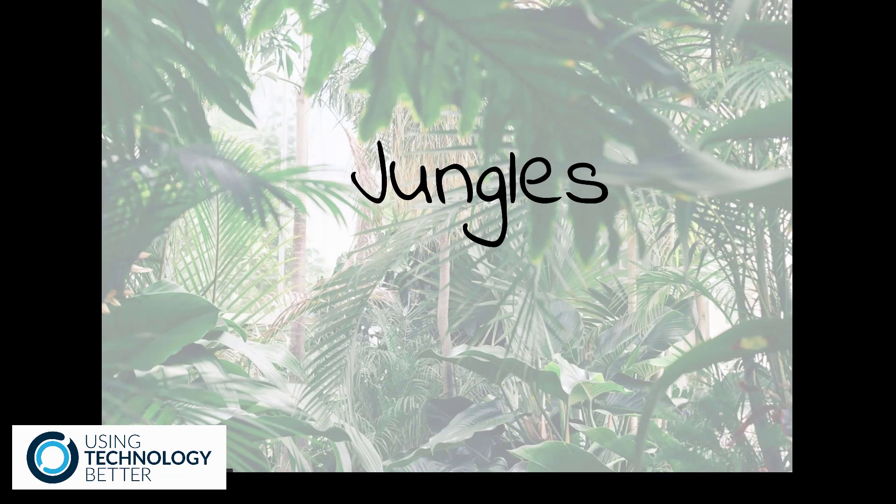
key("Escape")
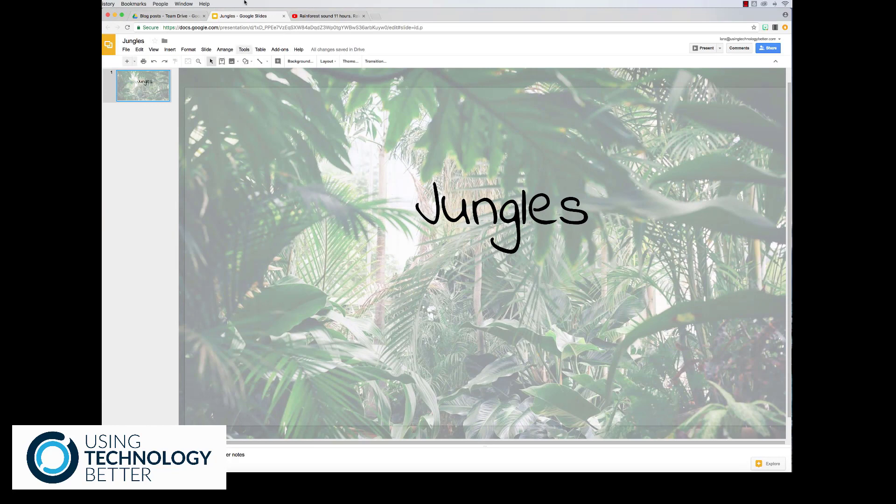
Step: Start inserting a video on the slide
left_click(171, 50)
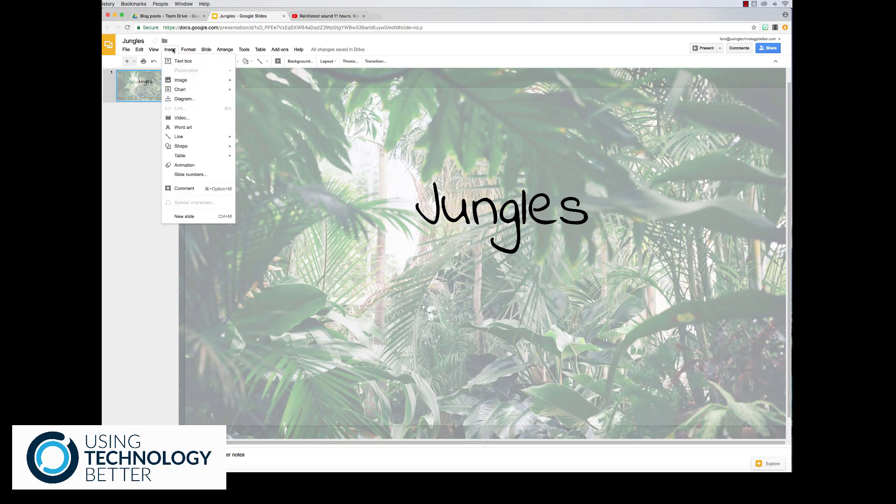
left_click(184, 118)
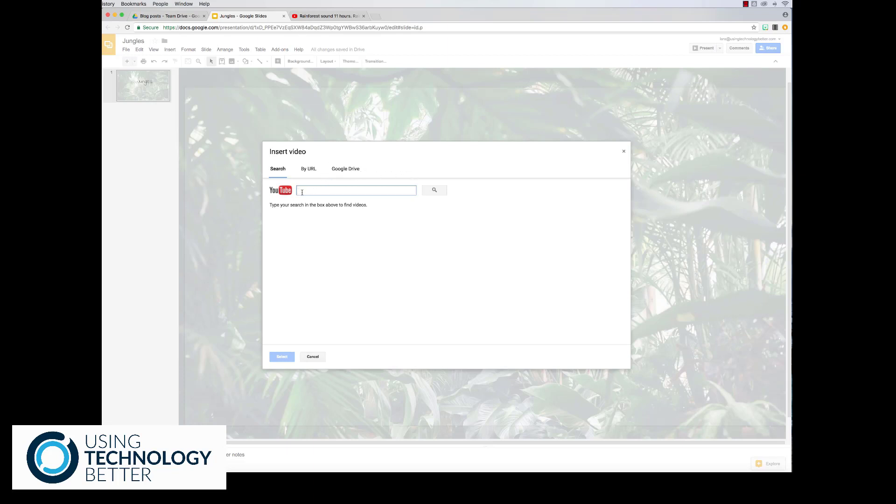
left_click(315, 172)
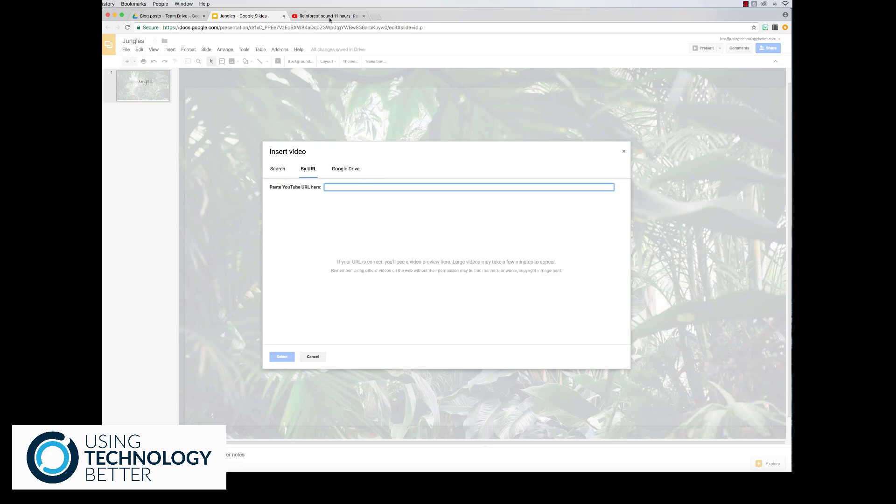
left_click(322, 16)
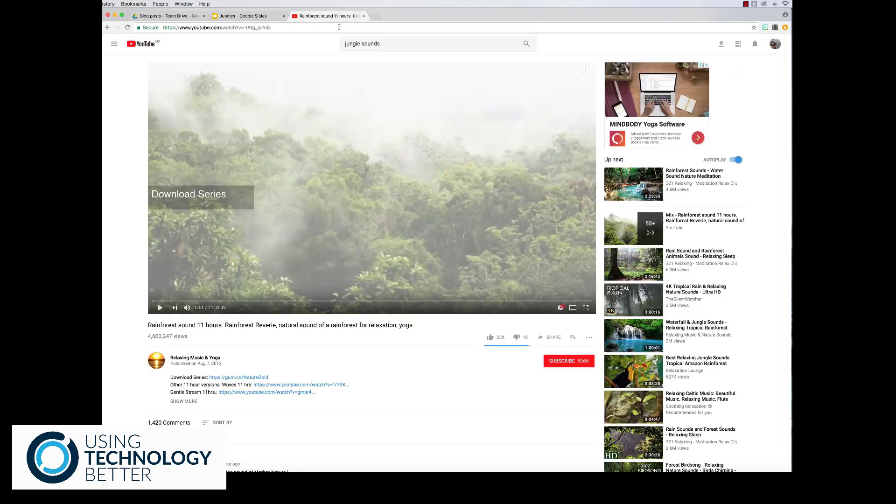
left_click(241, 16)
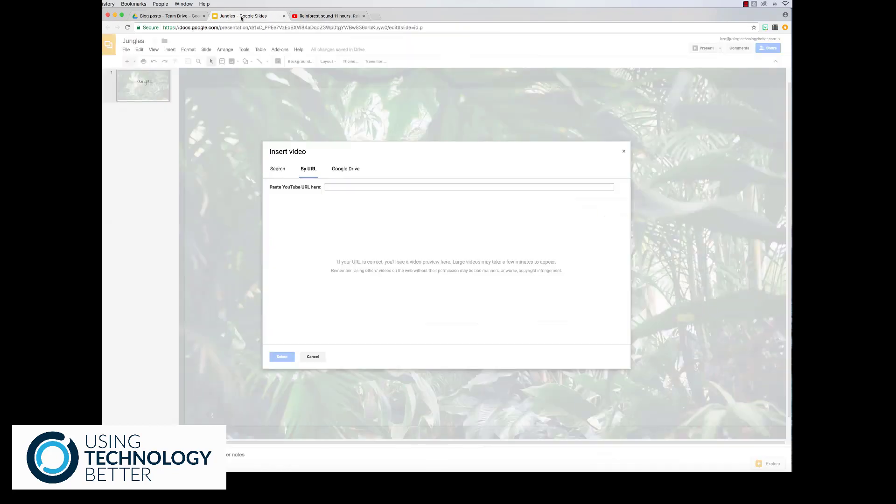
left_click(271, 169)
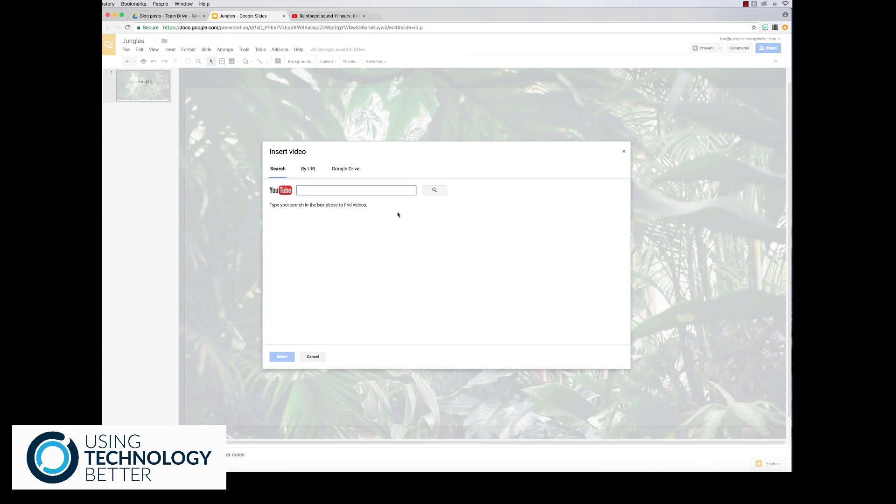
Step: Search YouTube for "jungle sounds" and insert the "Jungle Natural Sound 11 Hours" video on the slide
type("jungle sounds")
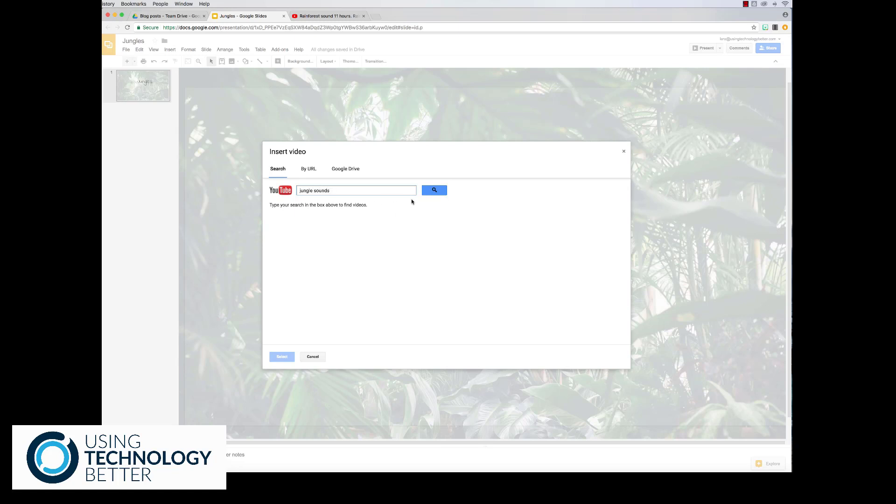
left_click(433, 190)
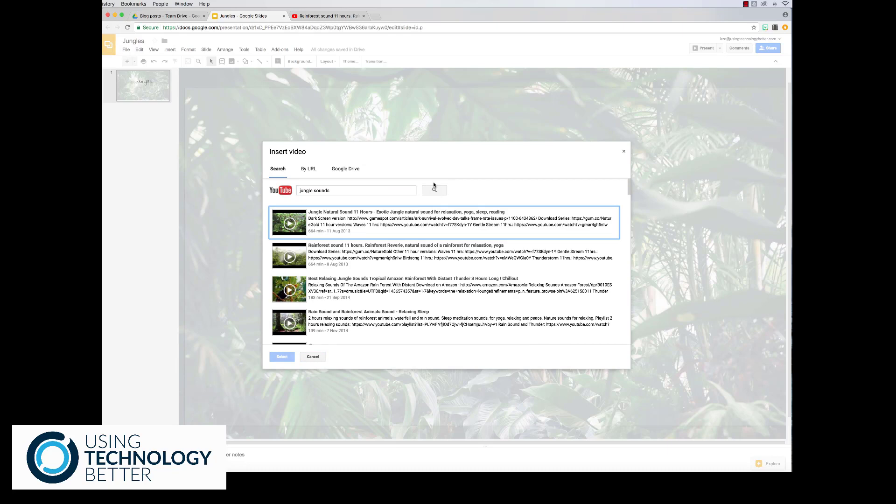
left_click(361, 216)
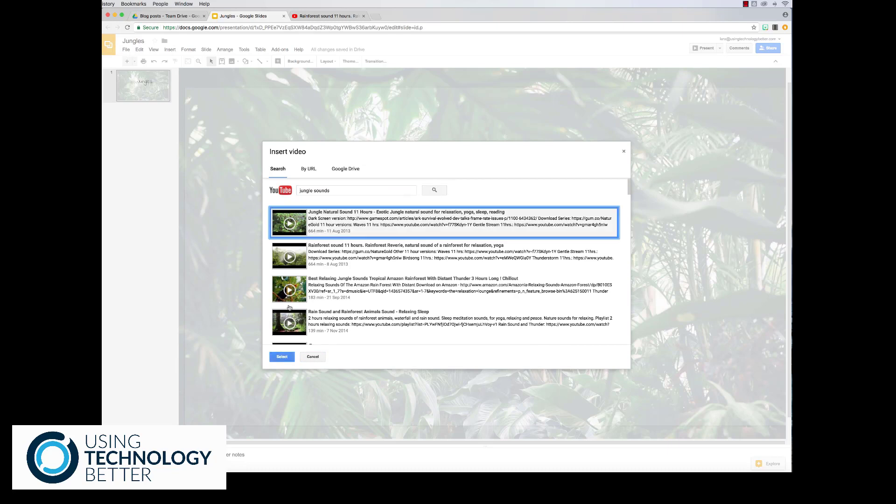
left_click(281, 356)
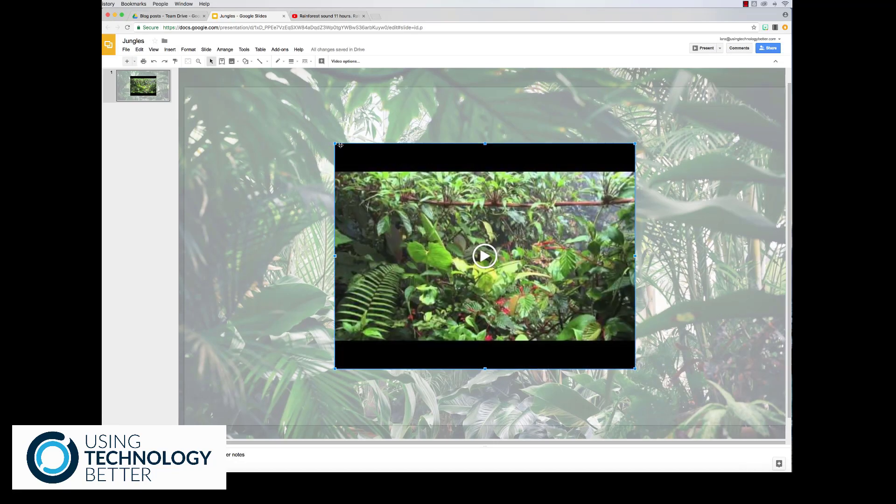
Step: Shrink the video to a tiny thumbnail and move it down to the slide's lower edge
left_click_drag(334, 143, 604, 346)
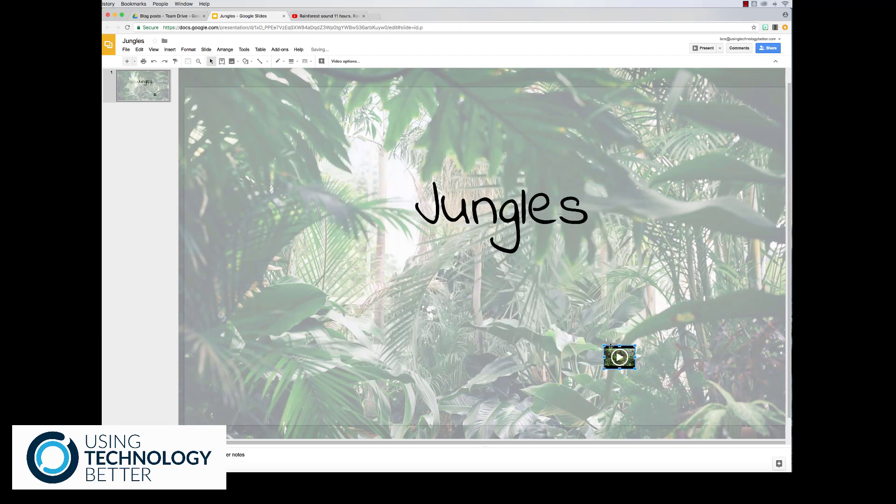
left_click_drag(606, 345, 633, 430)
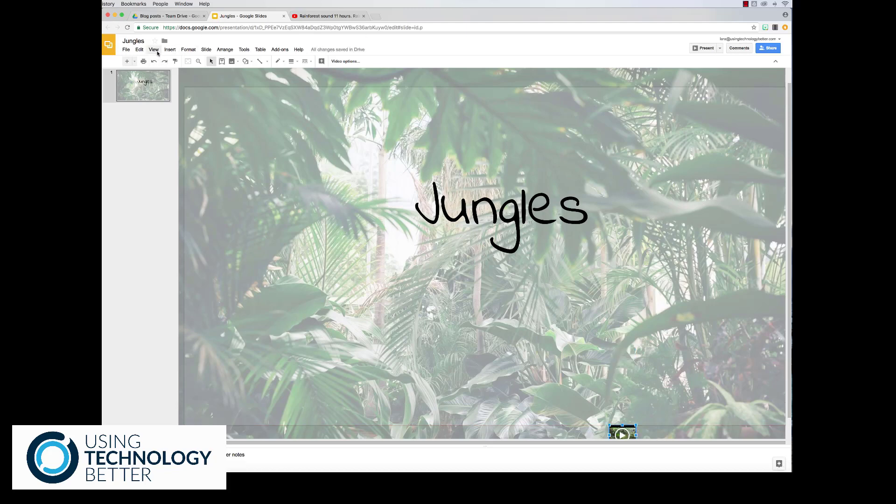
Step: Set the slide view's zoom to 100% and deselect the video
left_click(158, 53)
mouse_move(203, 113)
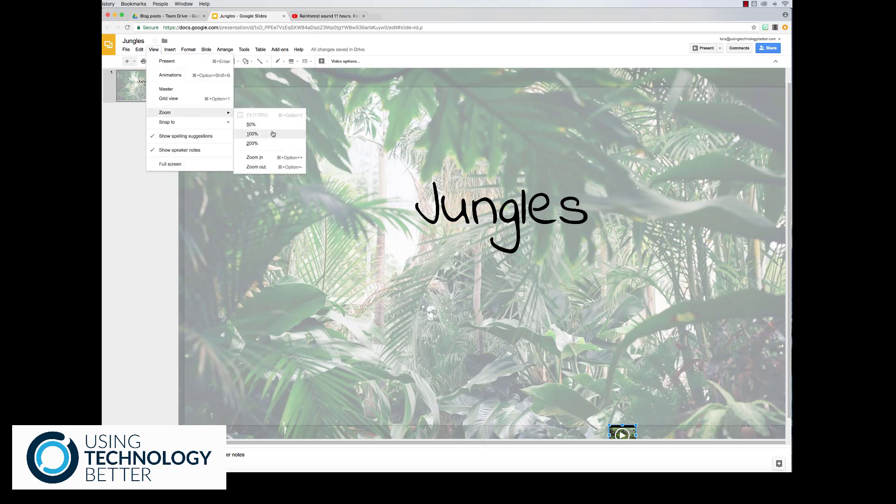
left_click(273, 134)
left_click(693, 253)
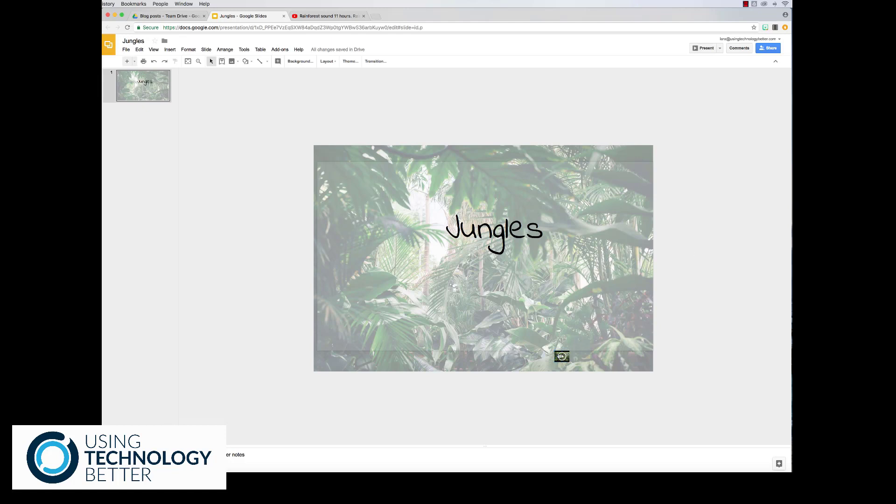
Step: Enlarge the jungle sounds video slightly and reposition it so it hangs just over the slide's lower edge
left_click(569, 358)
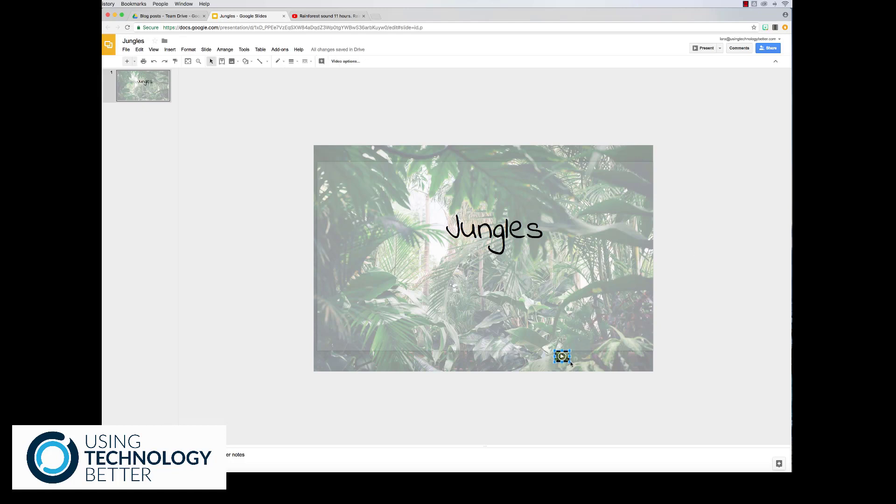
left_click_drag(587, 376, 589, 379)
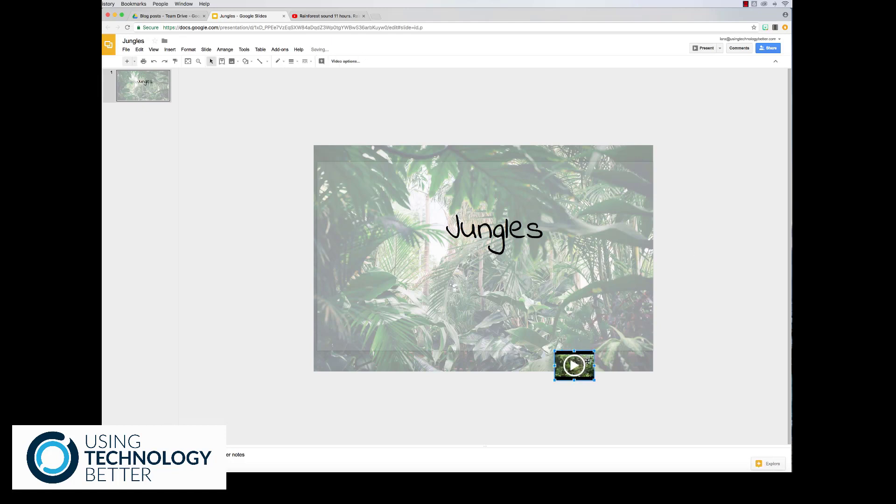
left_click_drag(588, 346, 558, 353)
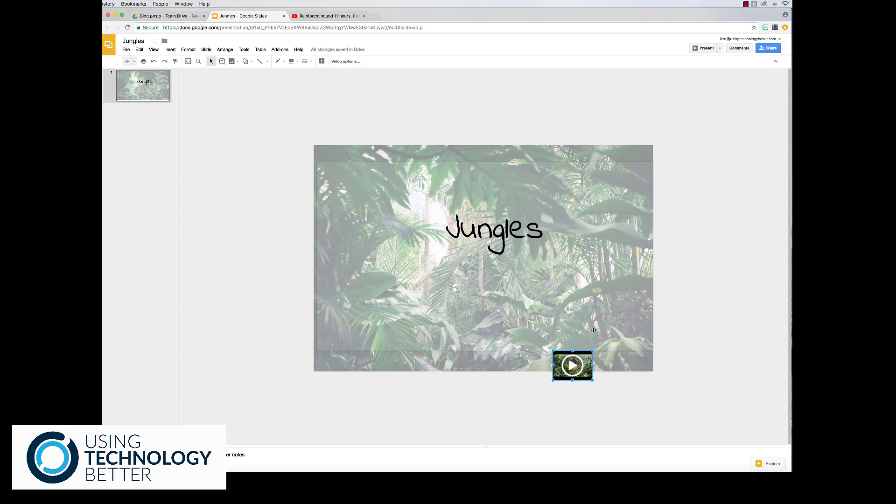
left_click_drag(585, 356, 588, 363)
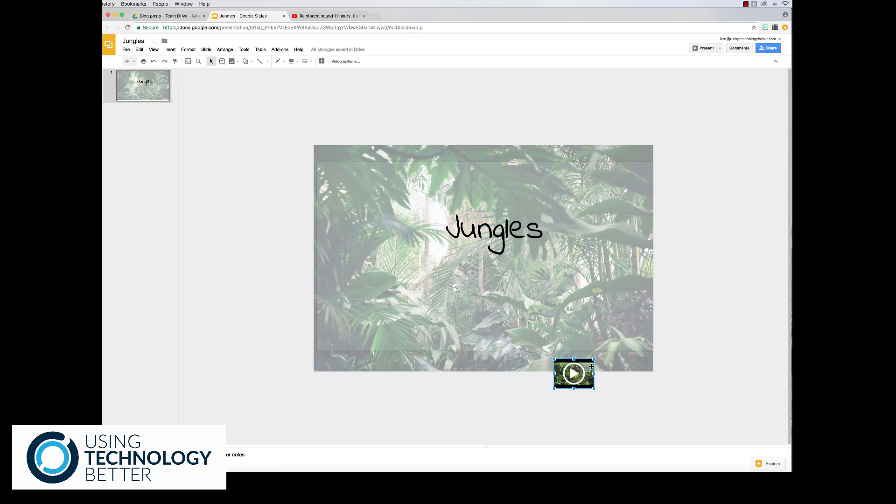
mouse_move(591, 366)
left_mouse_down()
mouse_move(604, 360)
mouse_move(573, 363)
mouse_move(598, 359)
left_mouse_up()
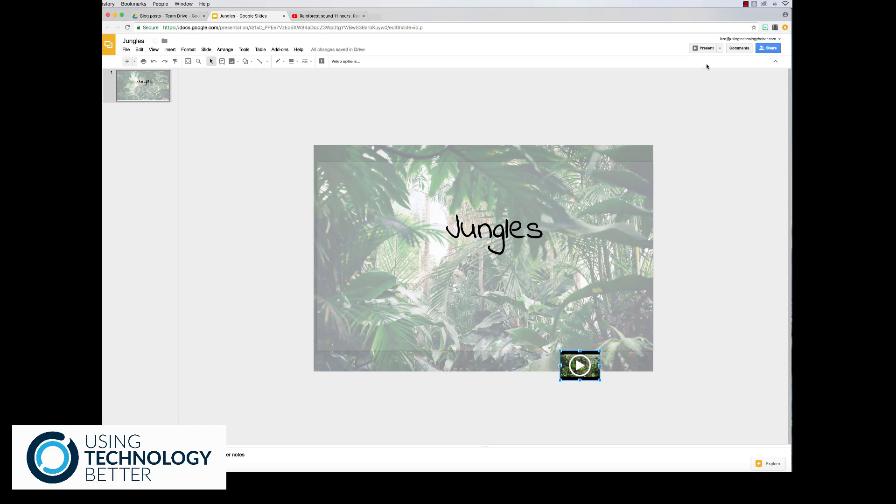
Step: Preview the title slide in presentation mode and return to editing
left_click(704, 48)
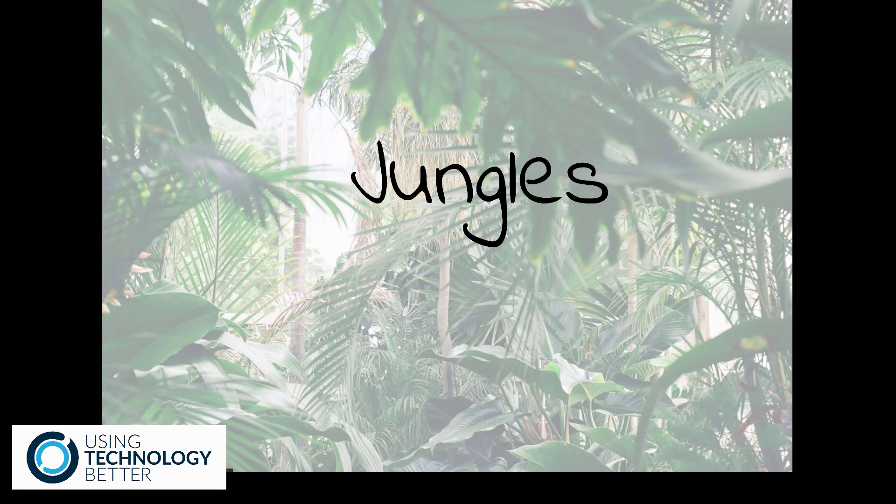
key("Escape")
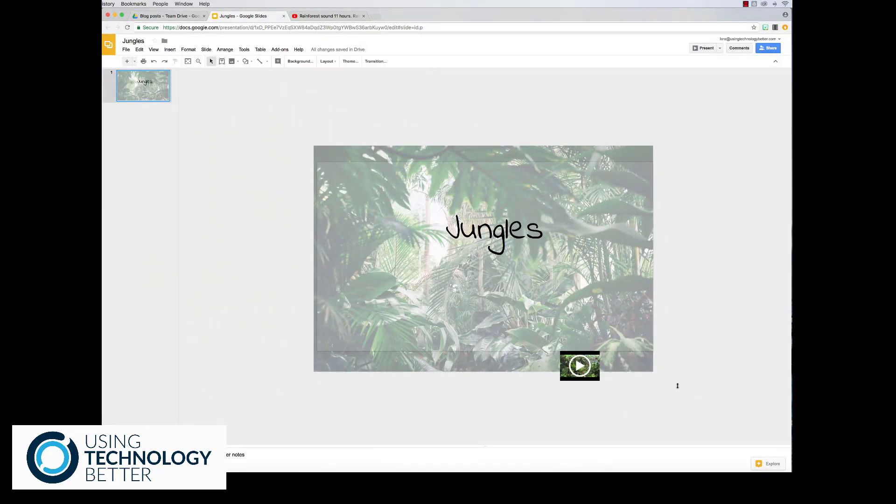
Step: Review the jungle video's start and end times, auto-play and mute settings, and close its video options
left_click(597, 365)
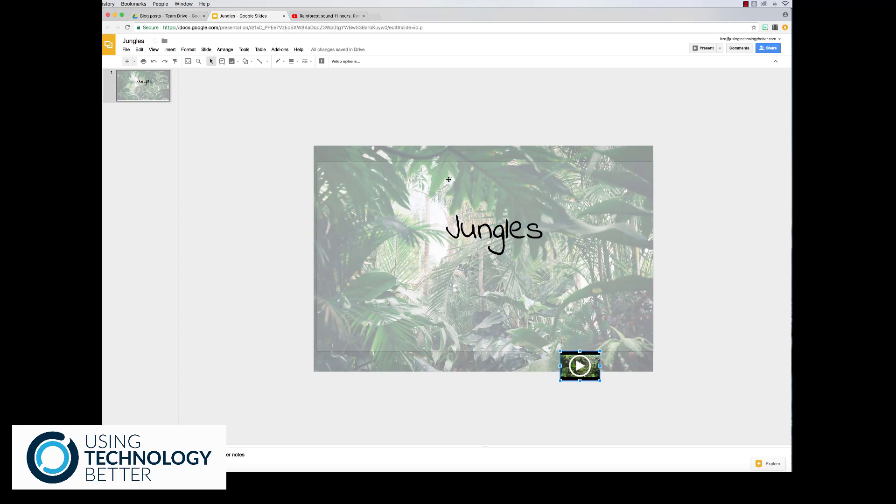
left_click(341, 62)
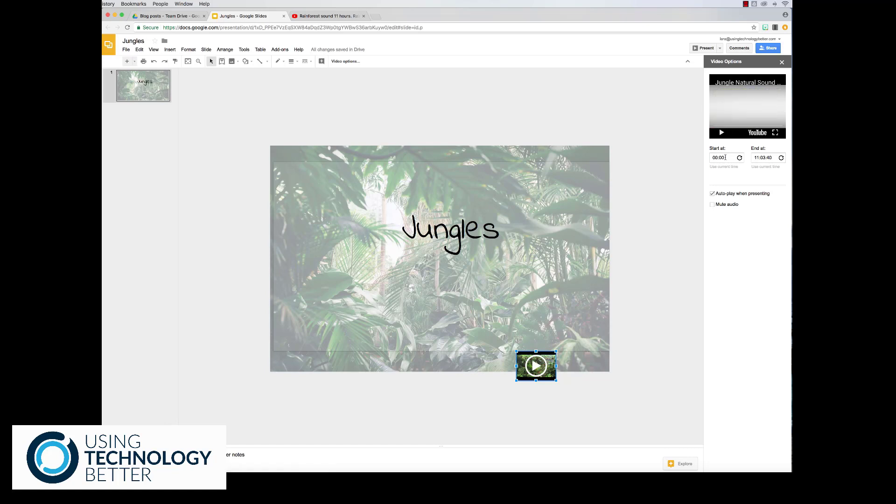
left_click(782, 63)
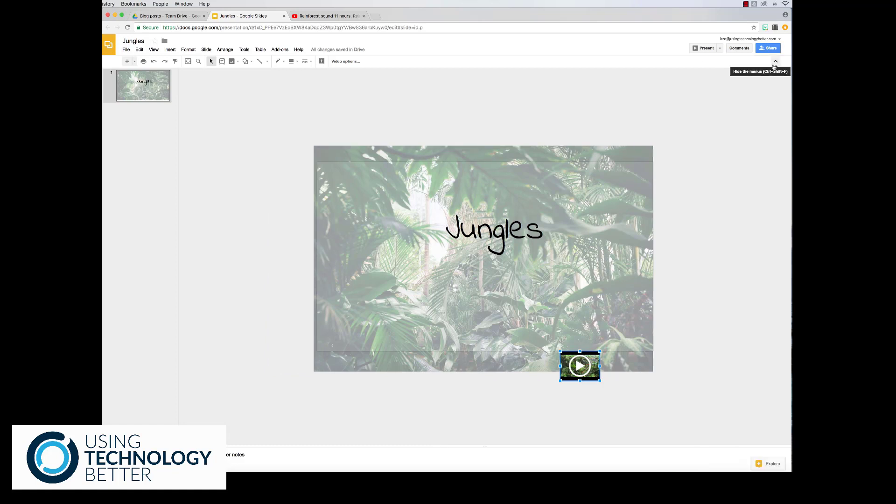
Step: Raise the computer's volume, present the slide again to hear the jungle sounds, and exit the presentation
key("XF86AudioRaiseVolume")
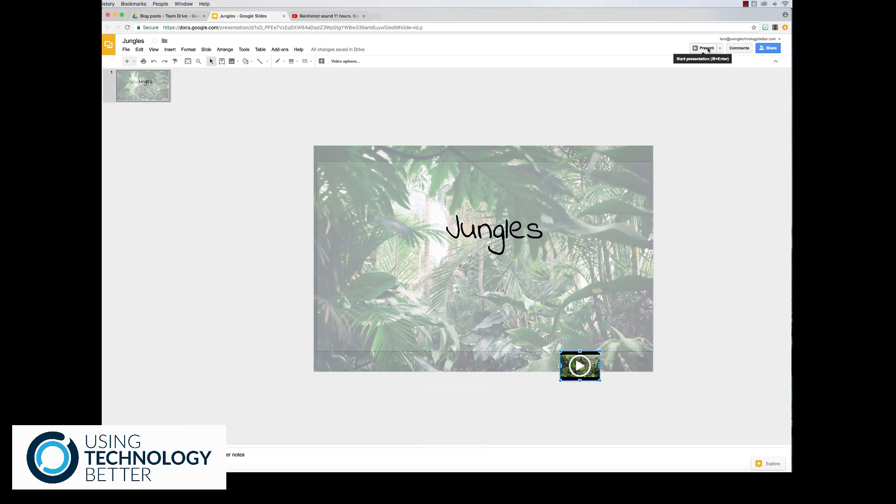
left_click(707, 48)
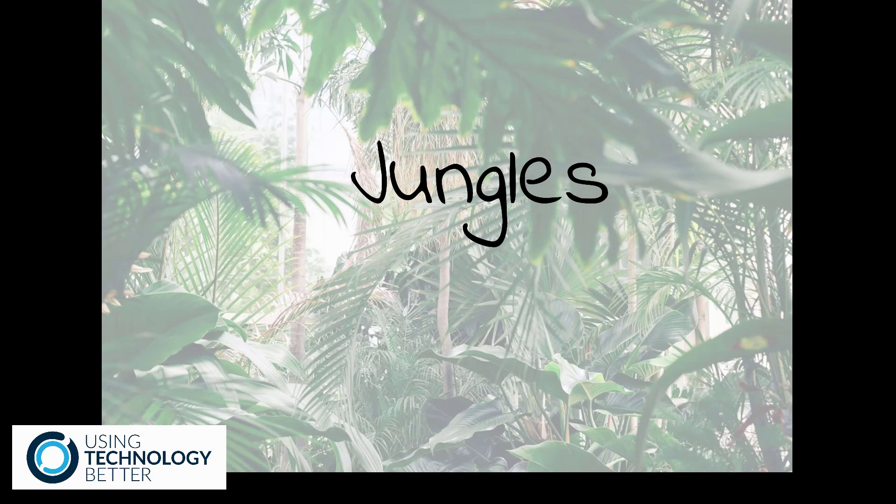
key("Escape")
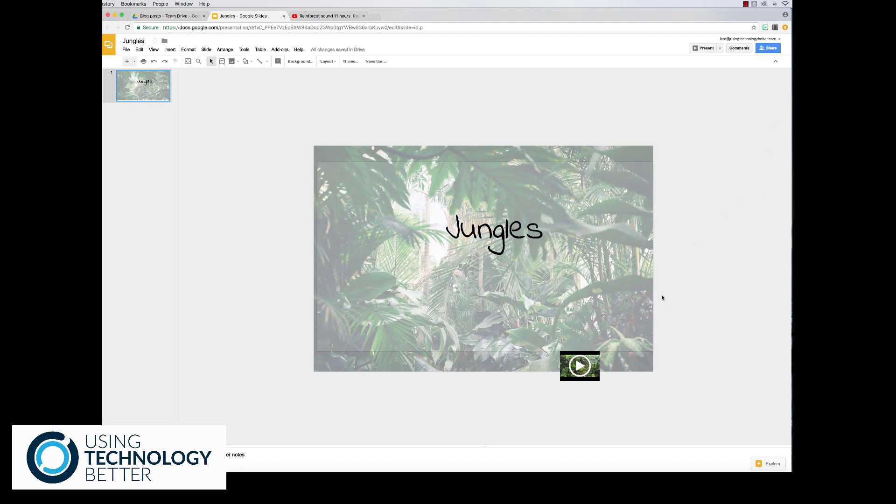
Step: Nudge the jungle video slightly to the right along the slide's lower edge and open its video options
left_click_drag(598, 360, 601, 359)
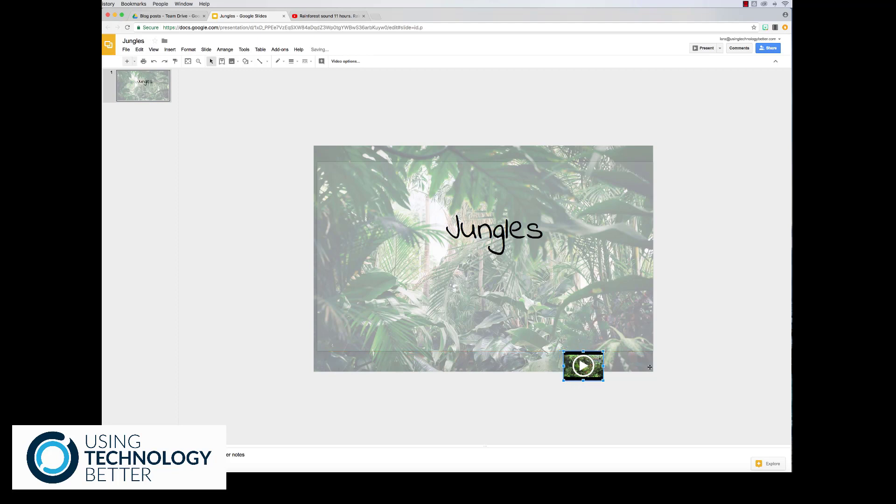
left_click(345, 61)
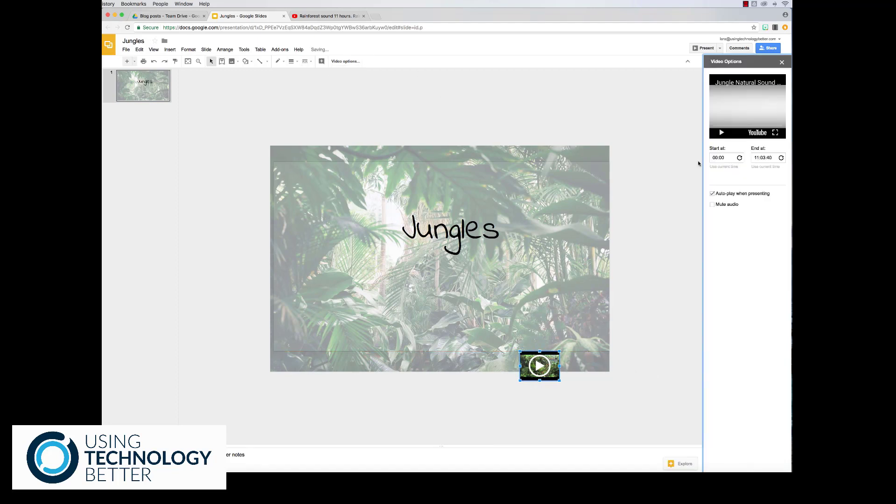